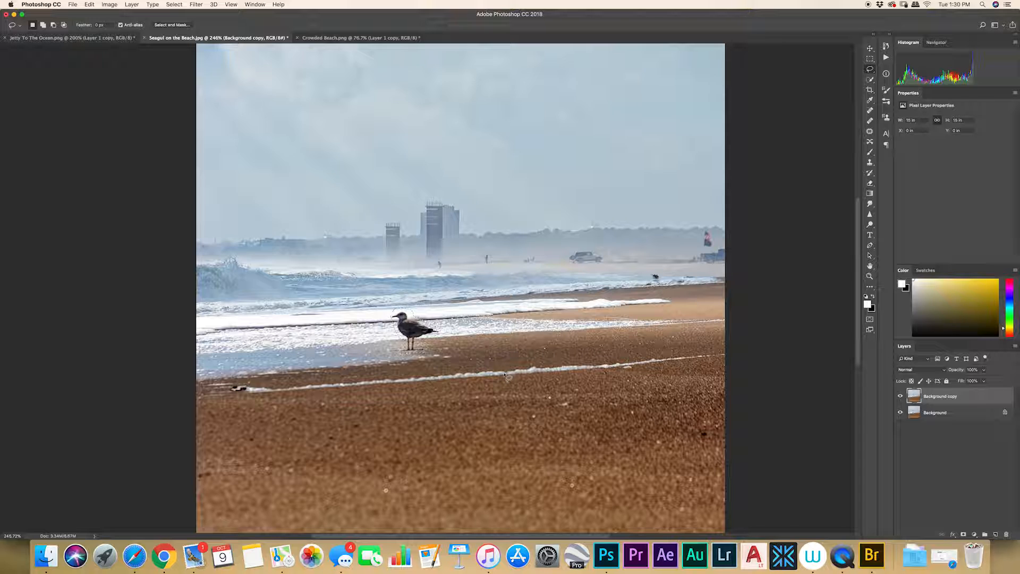
Fill the seagull selection with Content-Aware contents, Normal blending mode and 100% opacity.
{"action": "key", "text": "shift+BackSpace"}
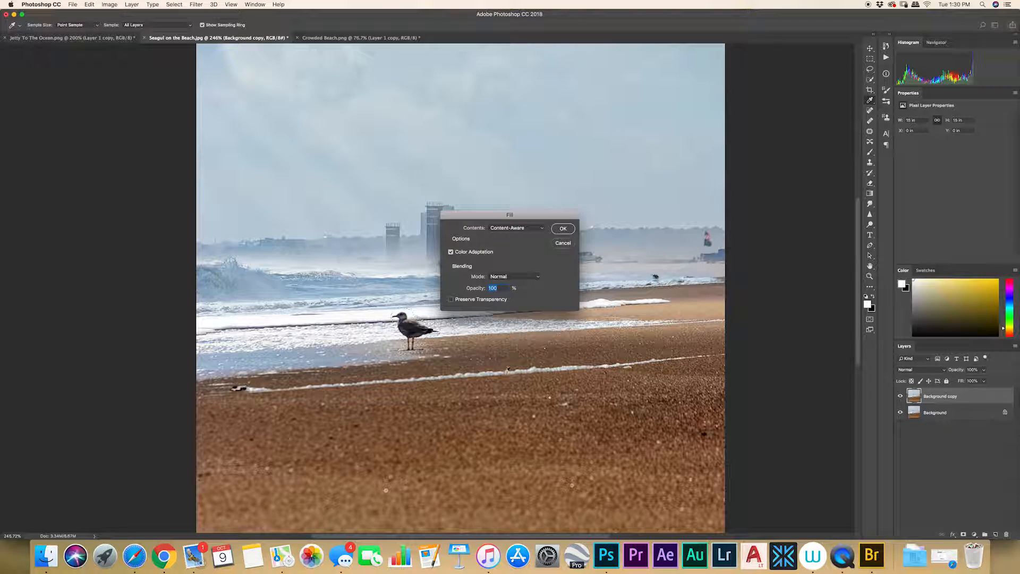
{"action": "left_click", "coordinate": [542, 229]}
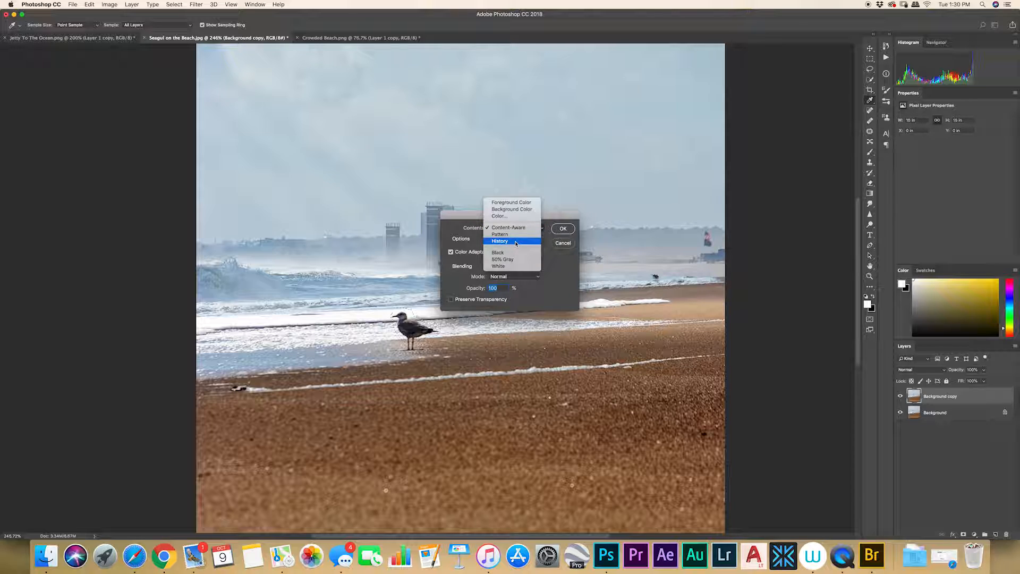
{"action": "left_click", "coordinate": [518, 229]}
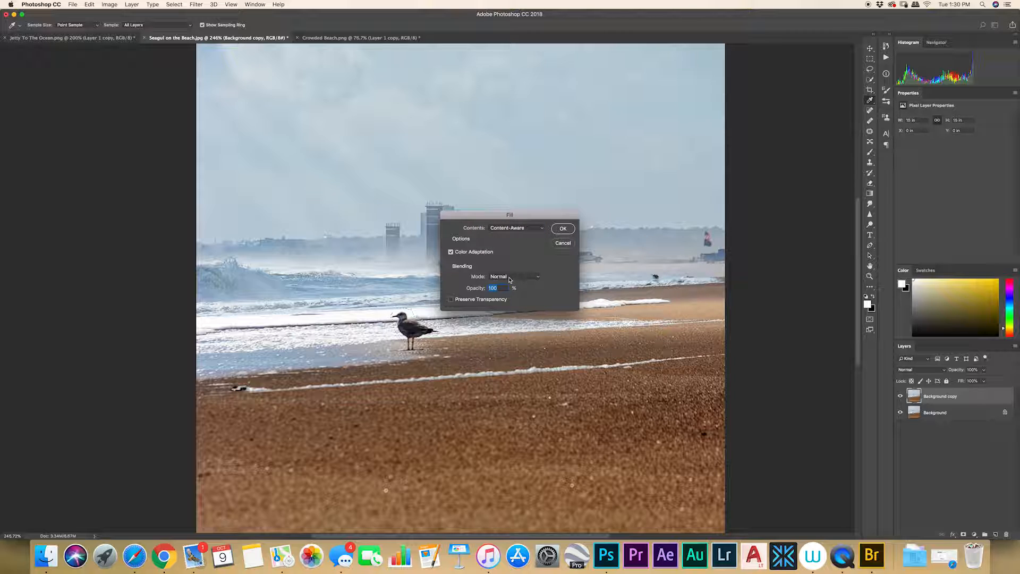
{"action": "scroll", "coordinate": [538, 278], "scroll_direction": "right", "scroll_amount": 1}
{"action": "left_click", "coordinate": [539, 278]}
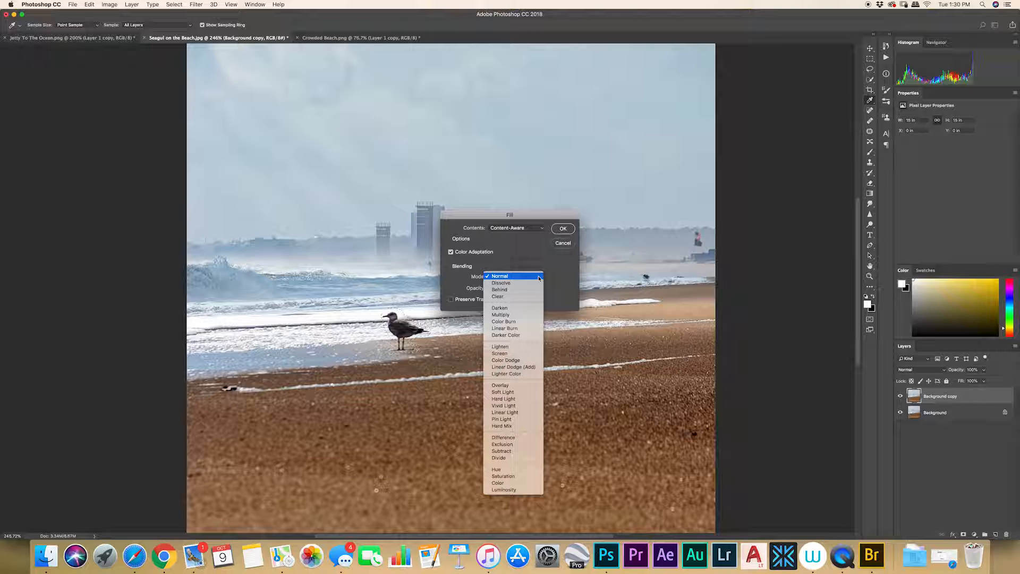
{"action": "left_click", "coordinate": [539, 277]}
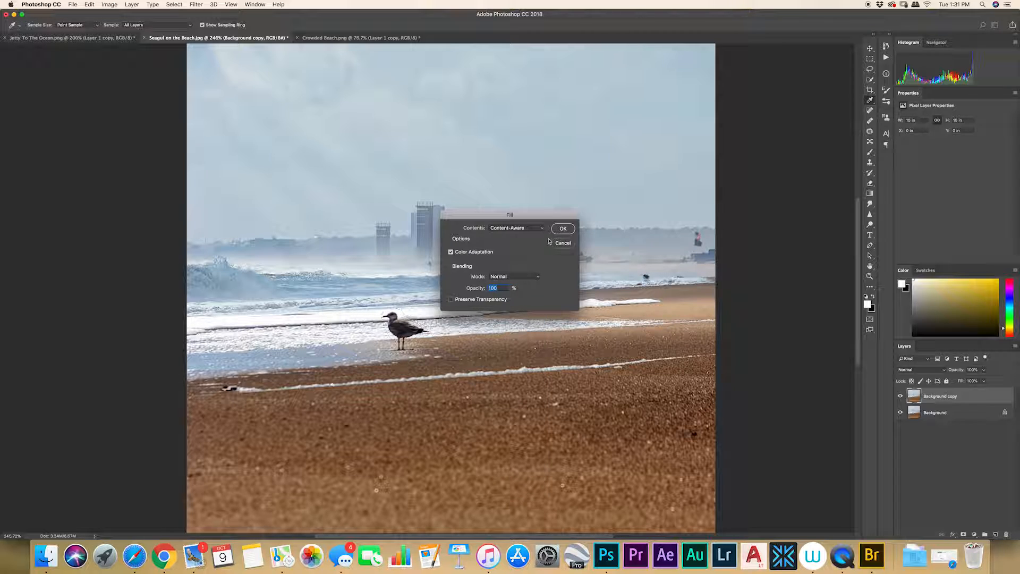
{"action": "left_click", "coordinate": [563, 229]}
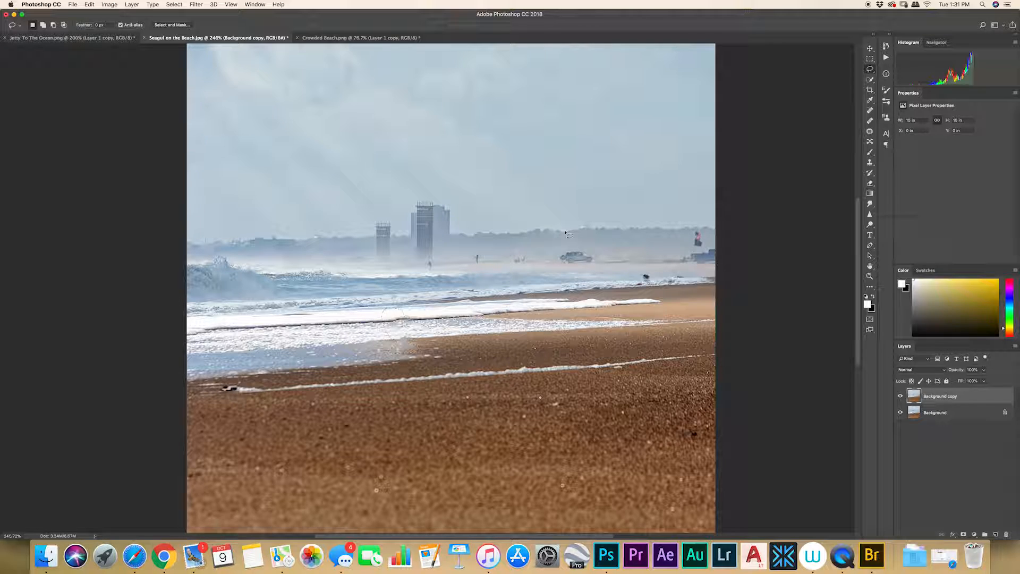
Undo and redo the fill to compare the image before and after.
{"action": "key", "text": "super+z"}
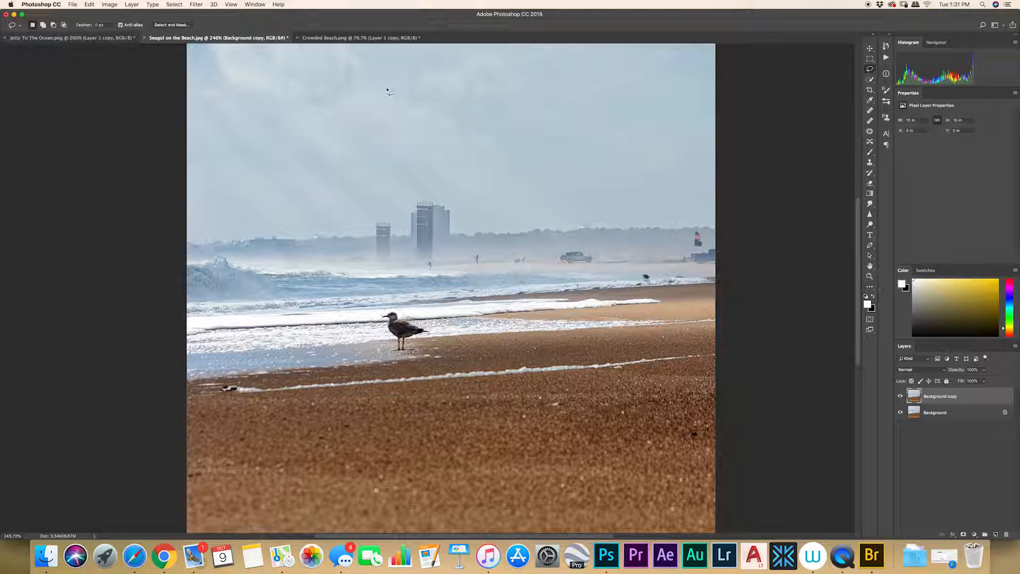
{"action": "left_click", "coordinate": [89, 5]}
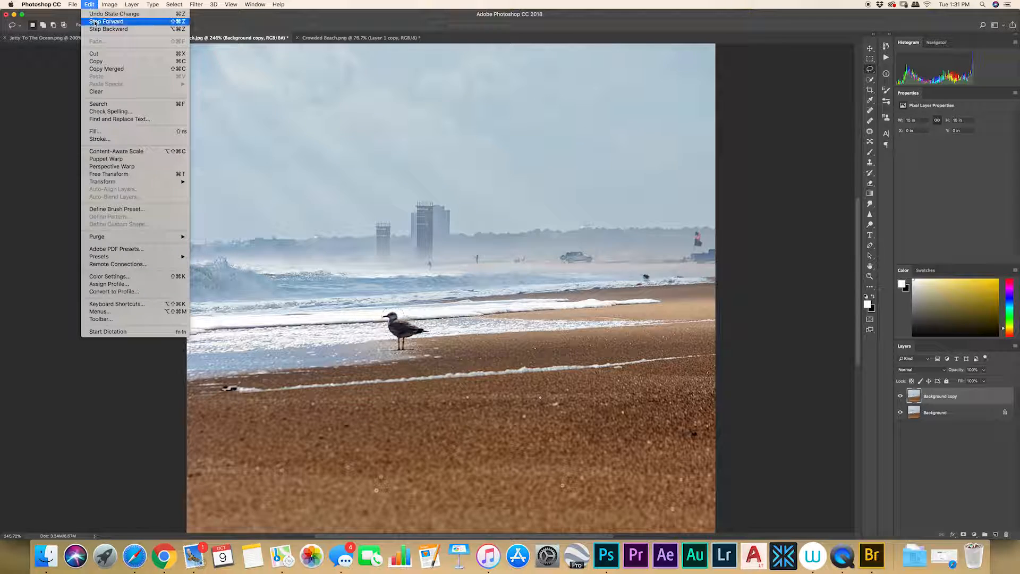
{"action": "left_click", "coordinate": [96, 24]}
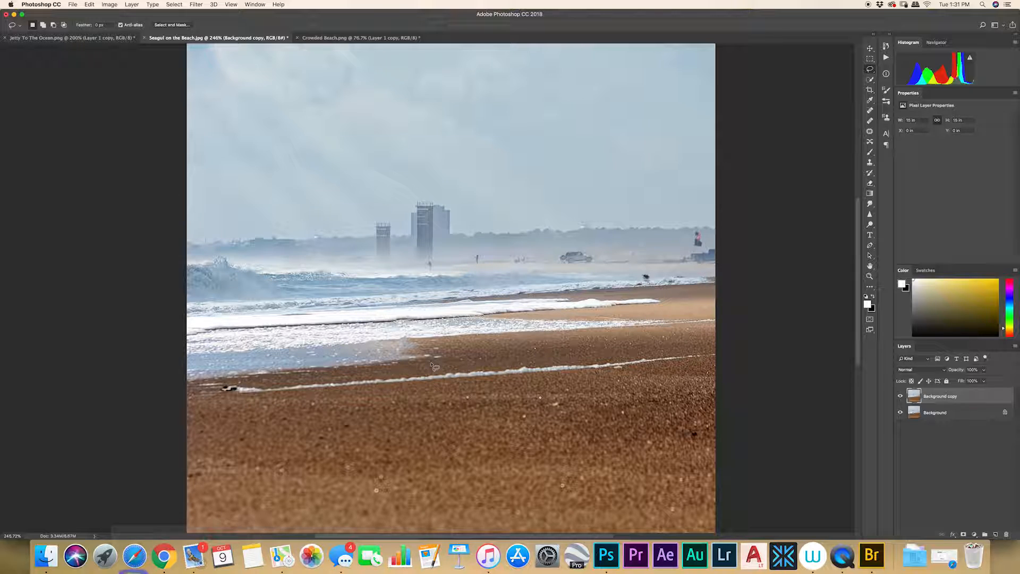
Switch to the Clone Stamp tool and shrink its brush to touch up the filled shoreline area.
{"action": "scroll", "coordinate": [432, 365], "scroll_direction": "up", "scroll_amount": 1}
{"action": "scroll", "coordinate": [431, 366], "scroll_direction": "up", "scroll_amount": 3}
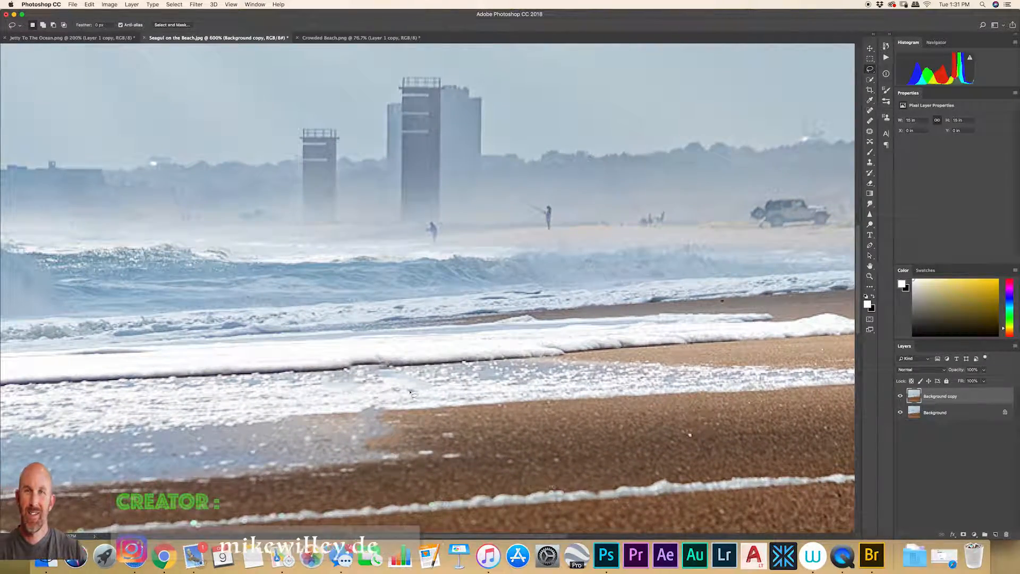
{"action": "left_click_drag", "start_coordinate": [412, 394], "coordinate": [518, 297]}
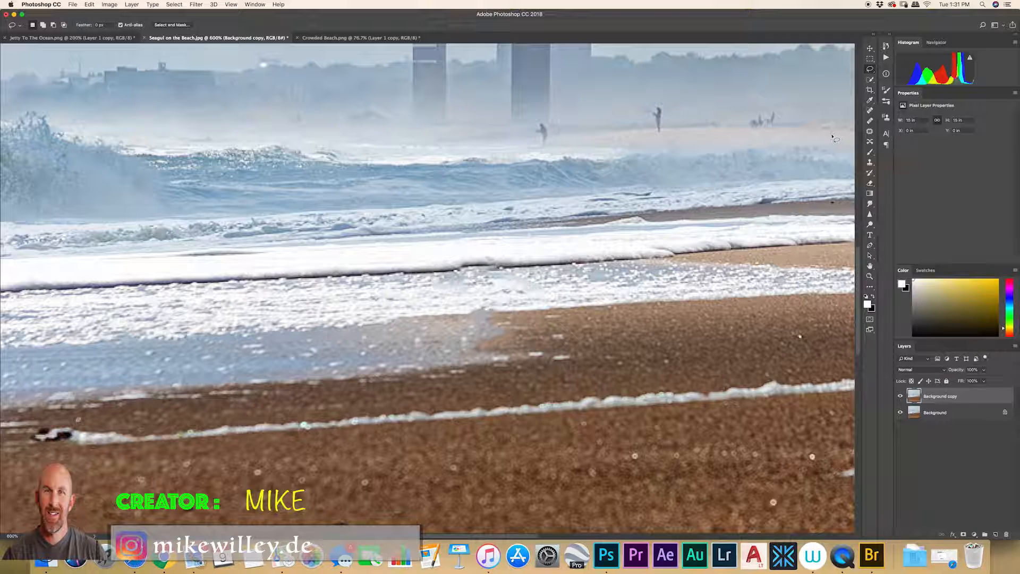
{"action": "left_click", "coordinate": [870, 163]}
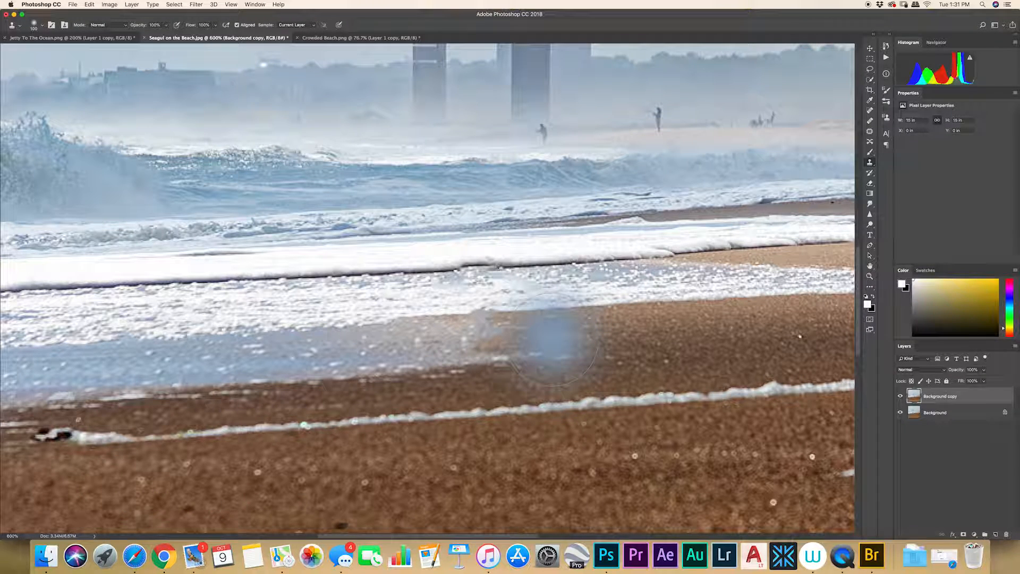
{"action": "key", "text": "bracketleft"}
{"action": "key", "text": "bracketleft"}
{"action": "key", "text": "bracketleft"}
{"action": "key", "text": "bracketleft"}
{"action": "key", "text": "bracketleft"}
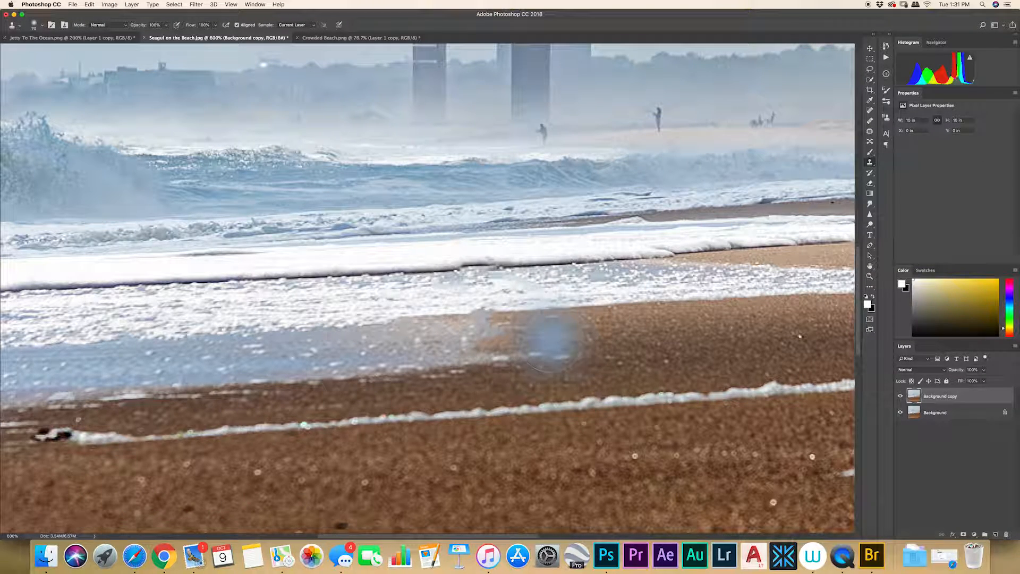
{"action": "key", "text": "bracketleft"}
{"action": "key", "text": "bracketleft"}
{"action": "key", "text": "bracketleft"}
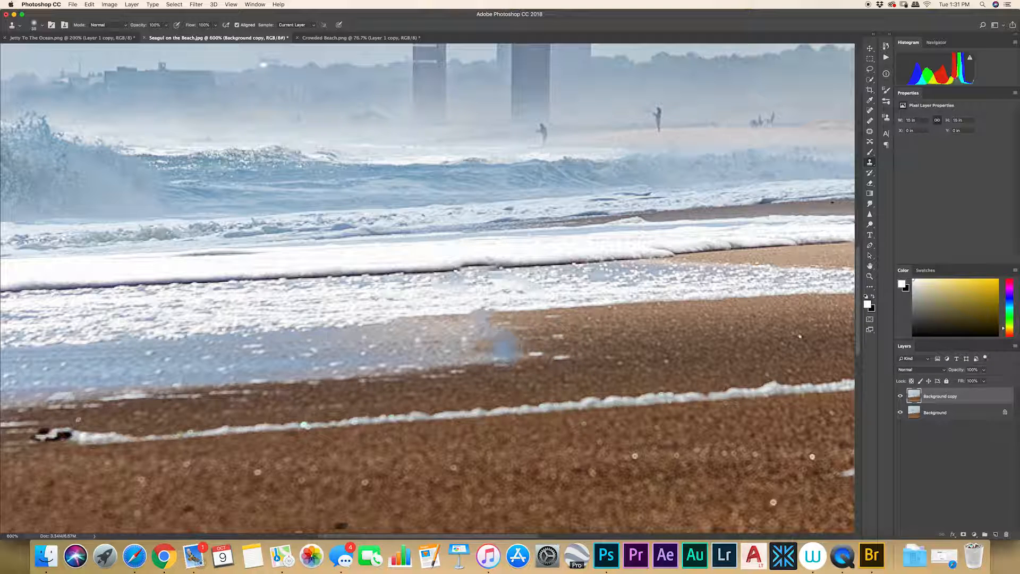
{"action": "left_click", "coordinate": [466, 344], "text": "alt"}
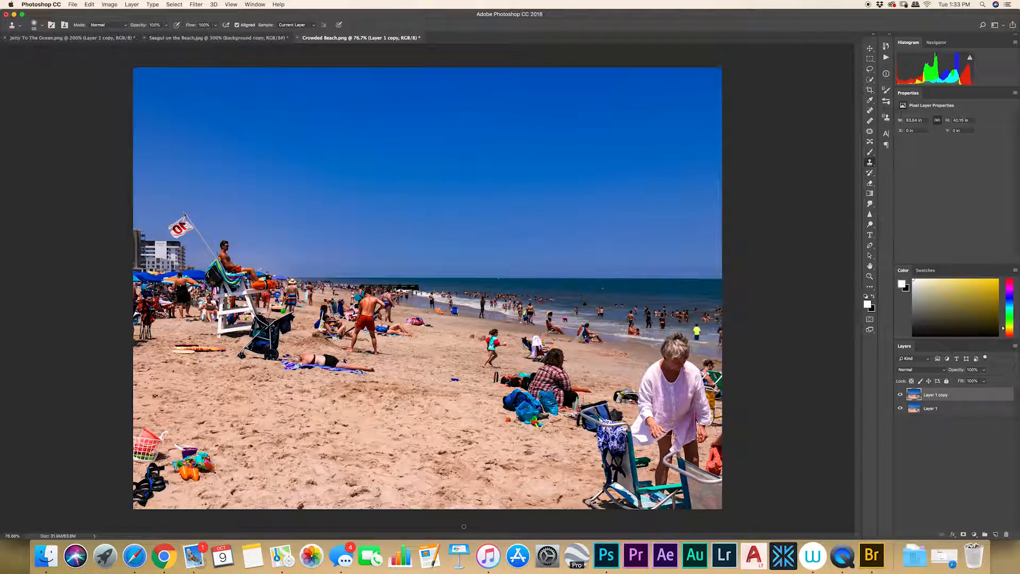
Lasso around the woman lying on the towel in Crowded Beach and fill her with Content-Aware contents.
{"action": "key", "text": "super+equal"}
{"action": "key", "text": "super+equal"}
{"action": "key", "text": "super+equal"}
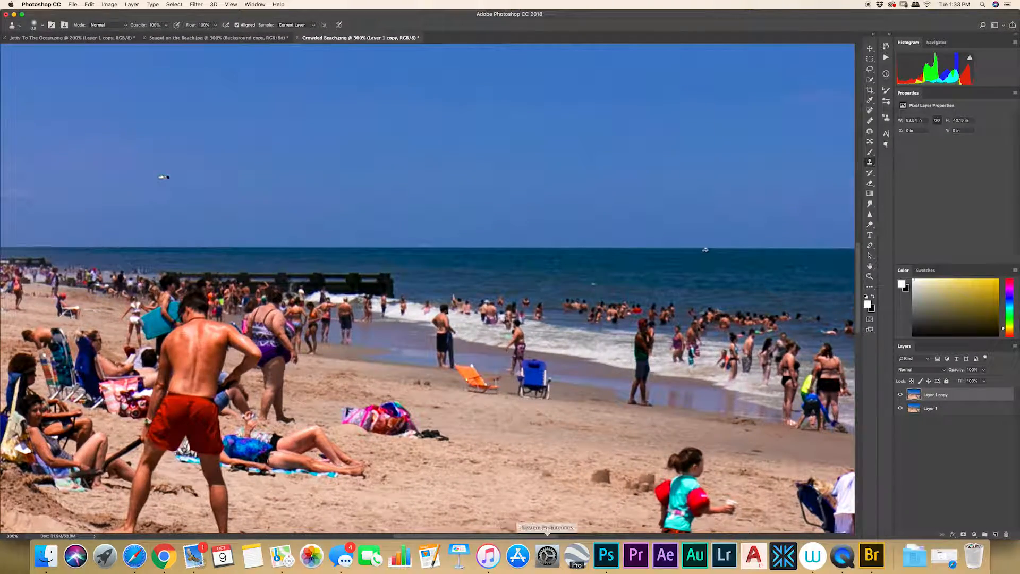
{"action": "mouse_move", "coordinate": [367, 395]}
{"action": "left_mouse_down"}
{"action": "mouse_move", "coordinate": [433, 318]}
{"action": "mouse_move", "coordinate": [702, 163]}
{"action": "mouse_move", "coordinate": [755, 188]}
{"action": "left_mouse_up"}
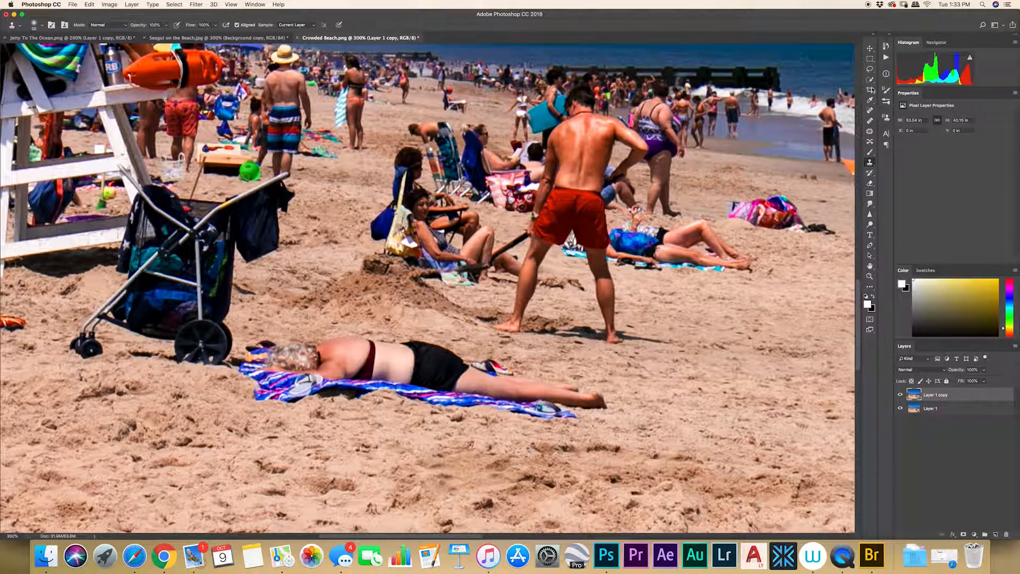
{"action": "left_click", "coordinate": [870, 70]}
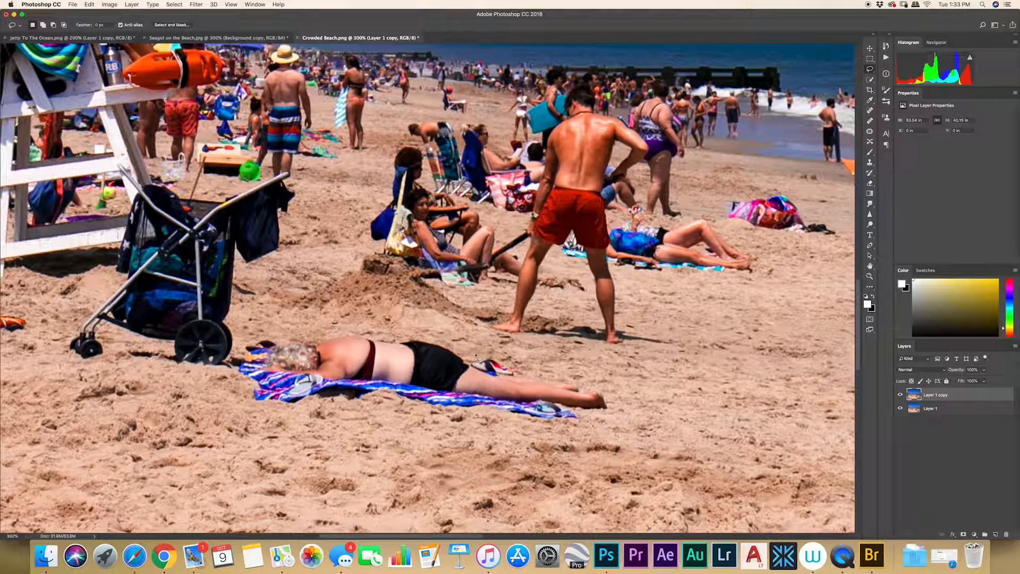
{"action": "mouse_move", "coordinate": [458, 346]}
{"action": "left_mouse_down"}
{"action": "mouse_move", "coordinate": [329, 331]}
{"action": "mouse_move", "coordinate": [251, 345]}
{"action": "mouse_move", "coordinate": [224, 363]}
{"action": "mouse_move", "coordinate": [252, 408]}
{"action": "mouse_move", "coordinate": [281, 415]}
{"action": "mouse_move", "coordinate": [405, 407]}
{"action": "mouse_move", "coordinate": [584, 431]}
{"action": "mouse_move", "coordinate": [625, 416]}
{"action": "mouse_move", "coordinate": [589, 381]}
{"action": "mouse_move", "coordinate": [515, 369]}
{"action": "left_mouse_up"}
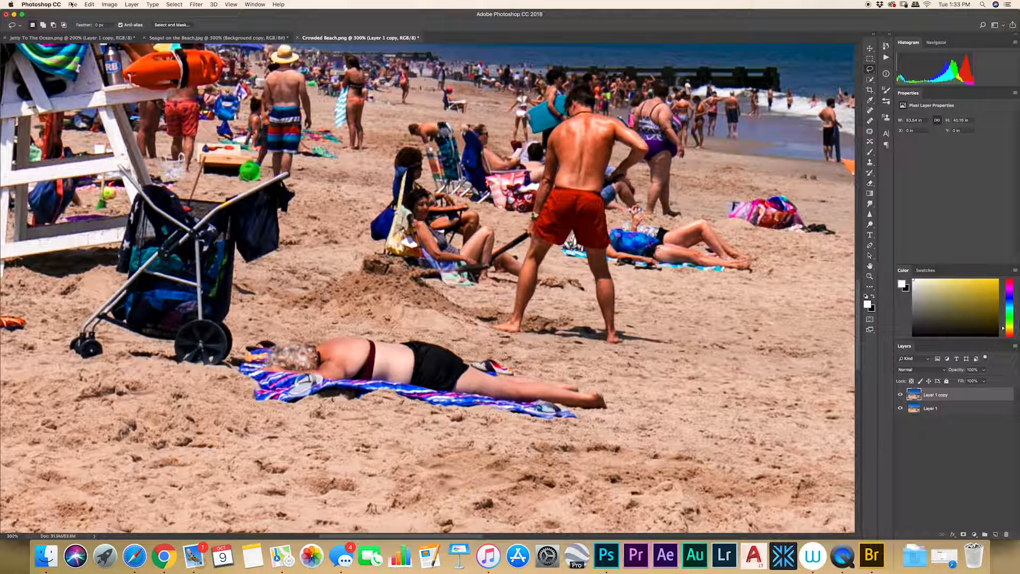
{"action": "left_click", "coordinate": [90, 5]}
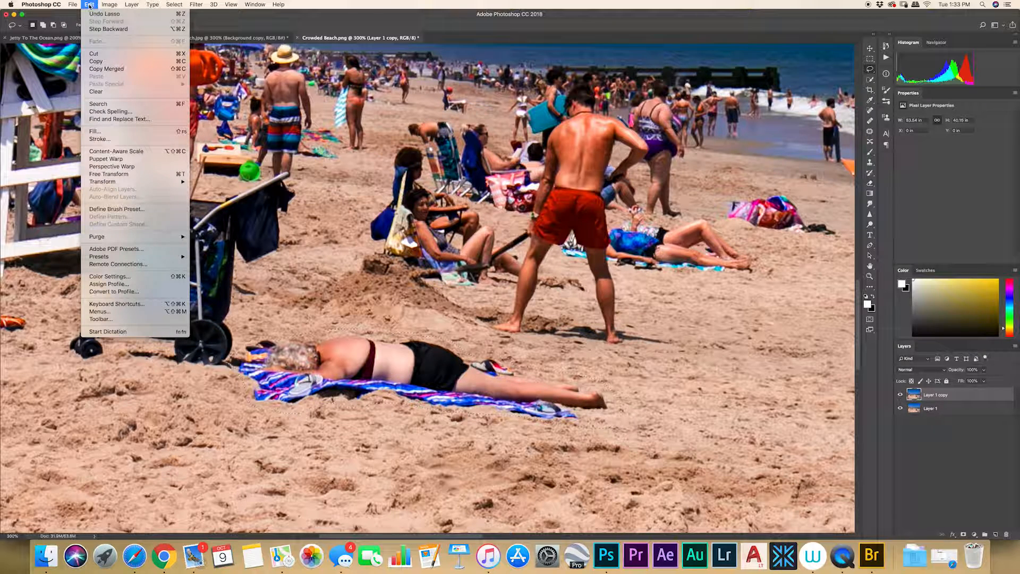
{"action": "left_click", "coordinate": [102, 133]}
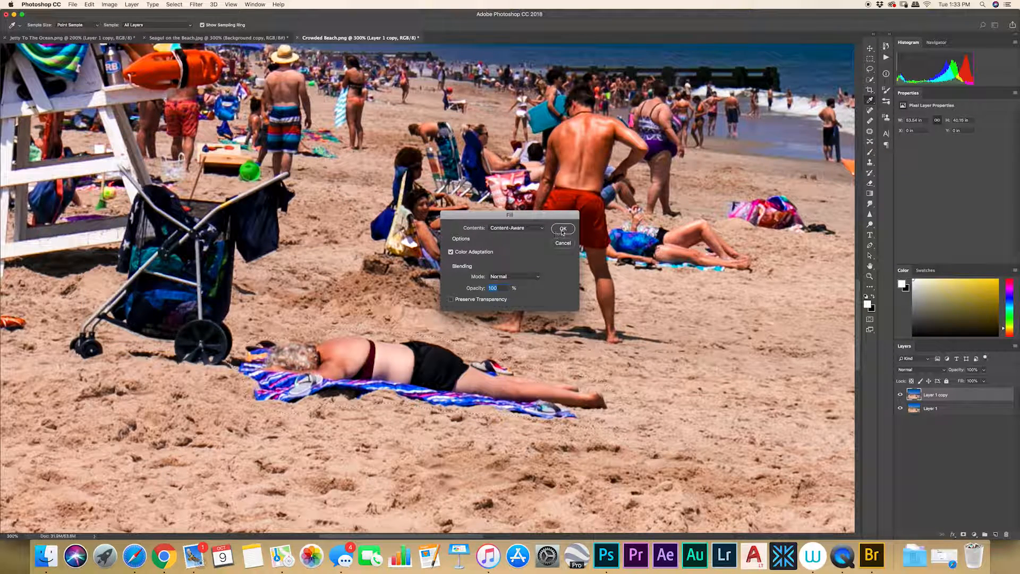
{"action": "left_click", "coordinate": [562, 232]}
{"action": "key", "text": "l"}
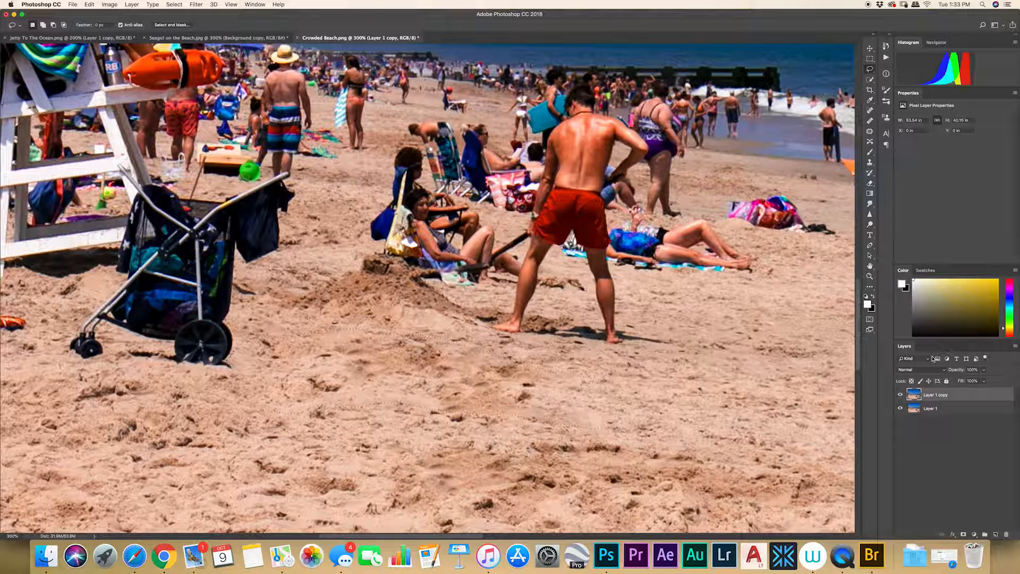
Deselect and toggle the top layer's visibility to compare the before and after.
{"action": "key", "text": "super+d"}
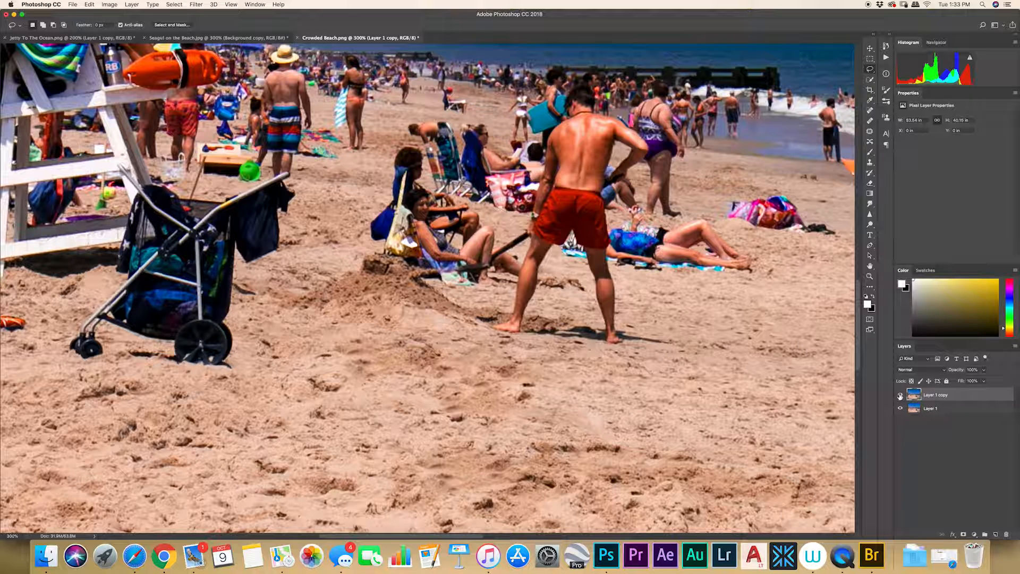
{"action": "left_click", "coordinate": [900, 396]}
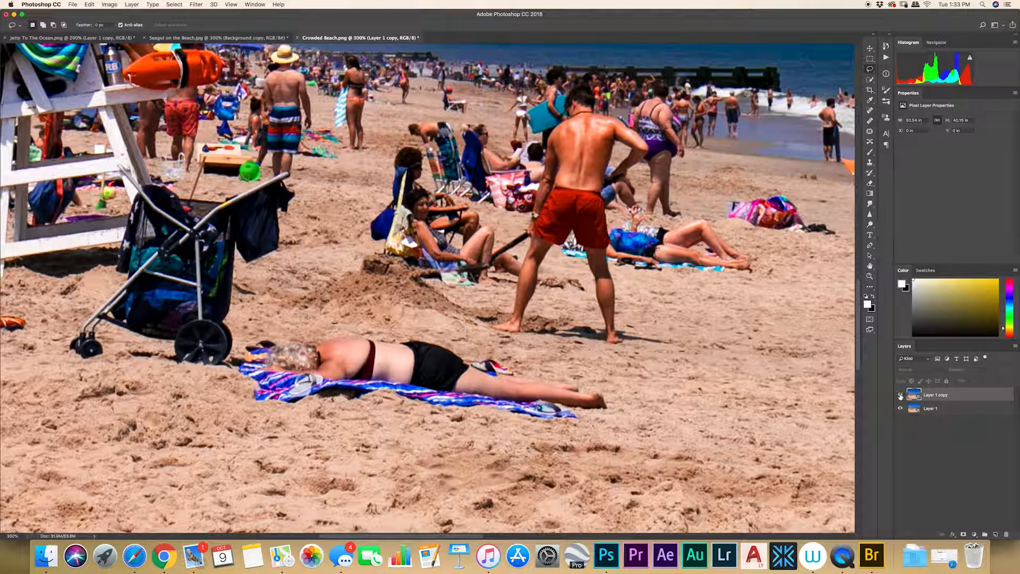
{"action": "left_click", "coordinate": [900, 396]}
{"action": "left_click", "coordinate": [901, 395]}
{"action": "left_click", "coordinate": [900, 395]}
{"action": "left_click", "coordinate": [900, 396]}
{"action": "left_click", "coordinate": [900, 395]}
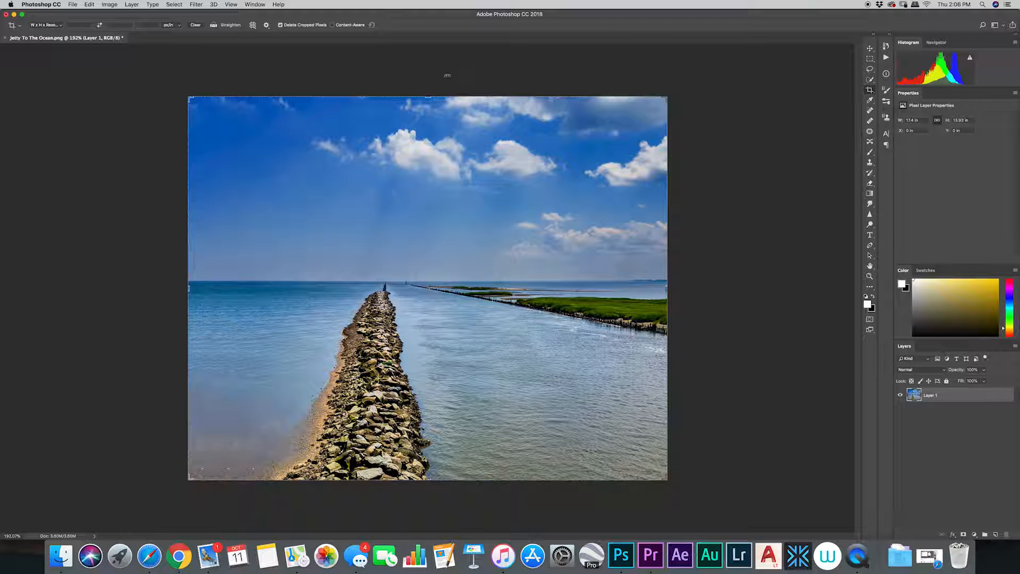
Enable Content-Aware cropping and try extending the jetty photo's left edge, then undo that crop.
{"action": "left_click", "coordinate": [280, 25]}
{"action": "left_click_drag", "start_coordinate": [190, 287], "coordinate": [178, 287]}
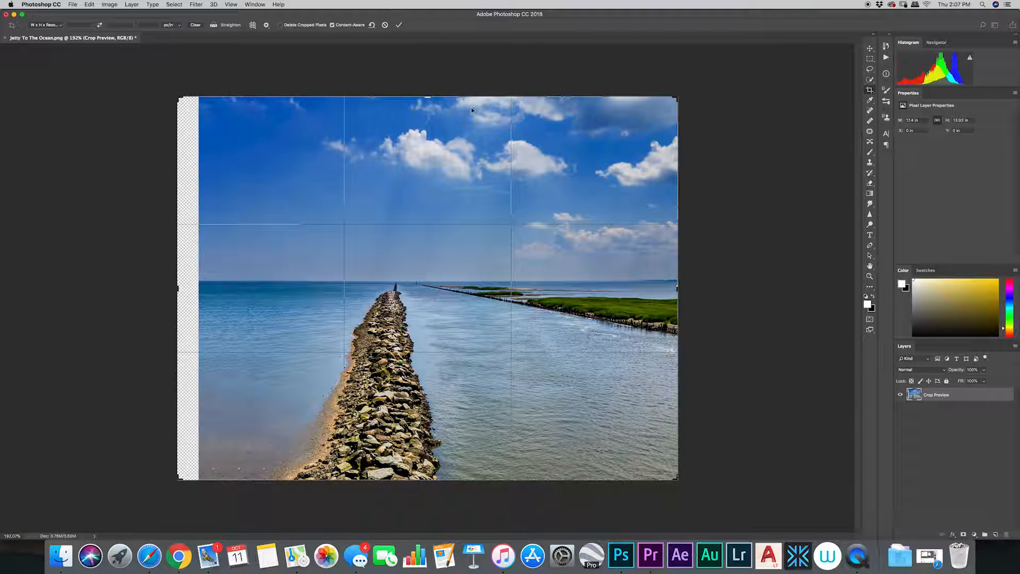
{"action": "left_click", "coordinate": [398, 25]}
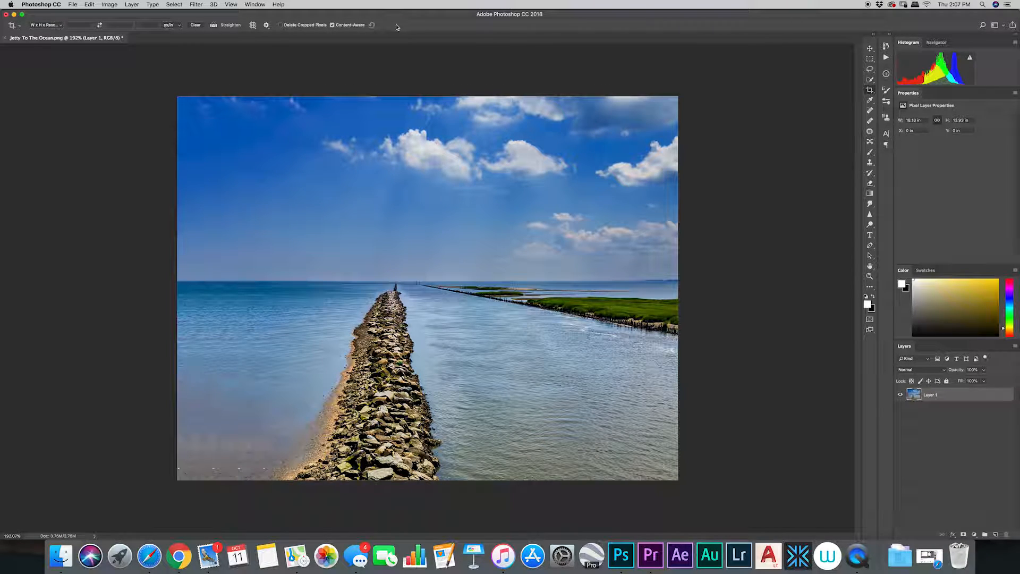
{"action": "left_click", "coordinate": [90, 5]}
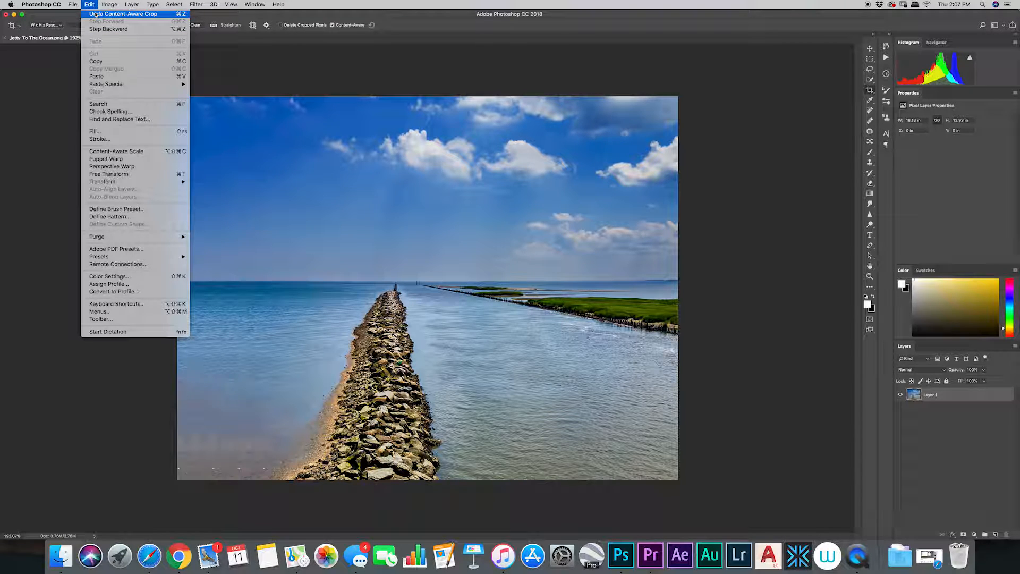
{"action": "left_click", "coordinate": [95, 14]}
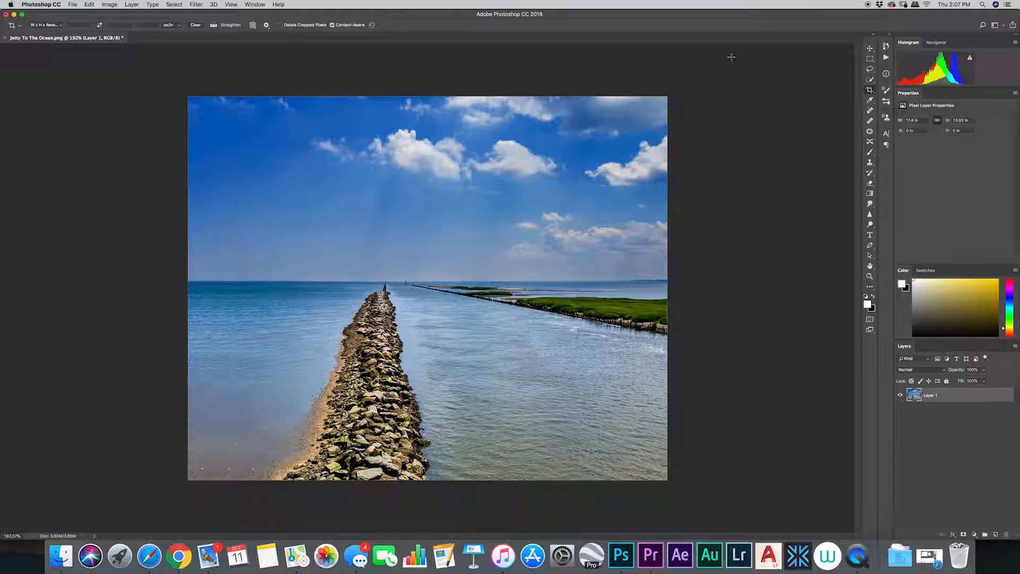
Extend the jetty photo's top edge upward with a Content-Aware crop.
{"action": "left_click", "coordinate": [870, 89]}
{"action": "left_click_drag", "start_coordinate": [428, 96], "coordinate": [429, 88]}
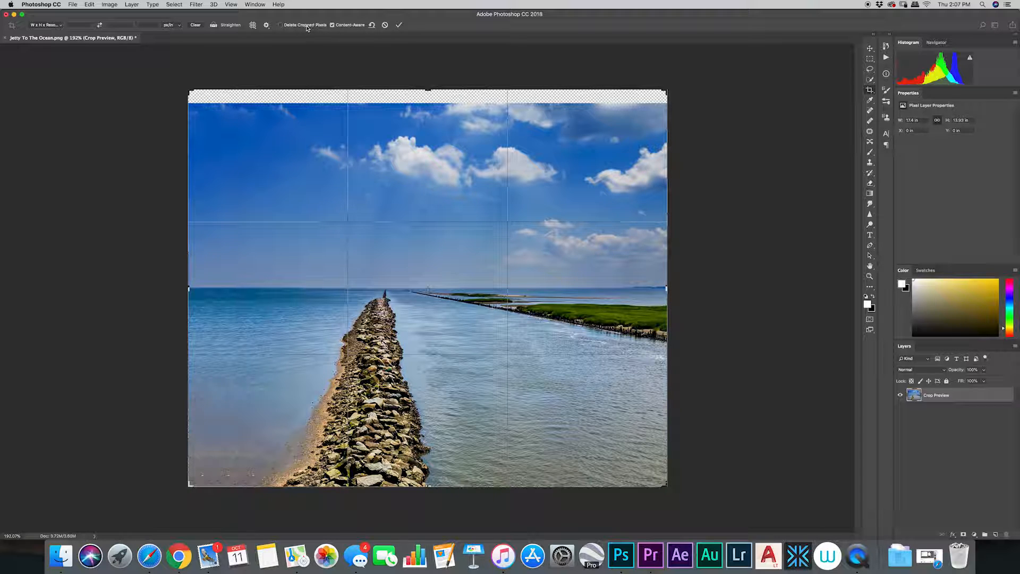
{"action": "left_click", "coordinate": [399, 25]}
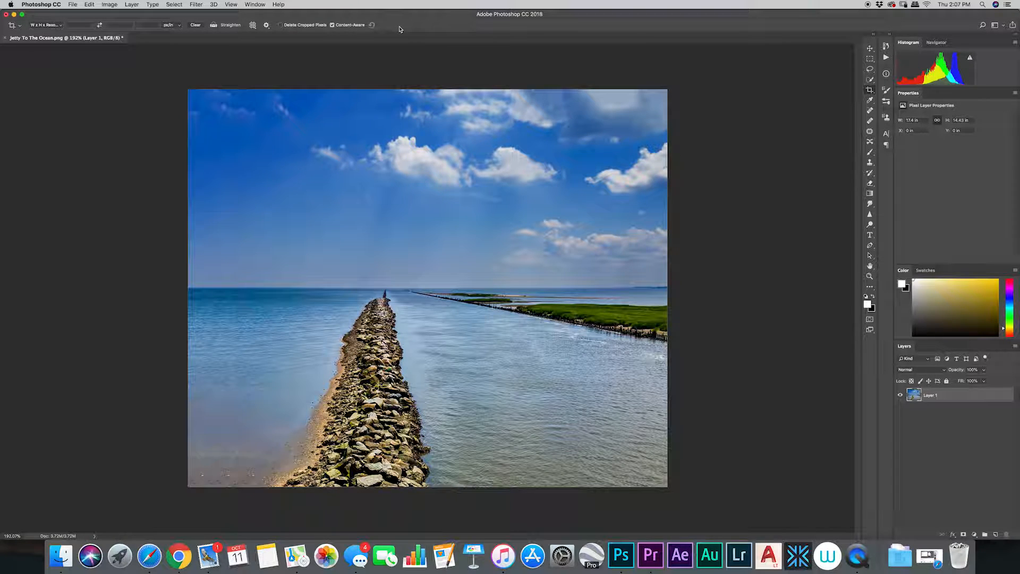
Undo and redo the Content-Aware crop to compare before and after.
{"action": "left_click", "coordinate": [90, 4]}
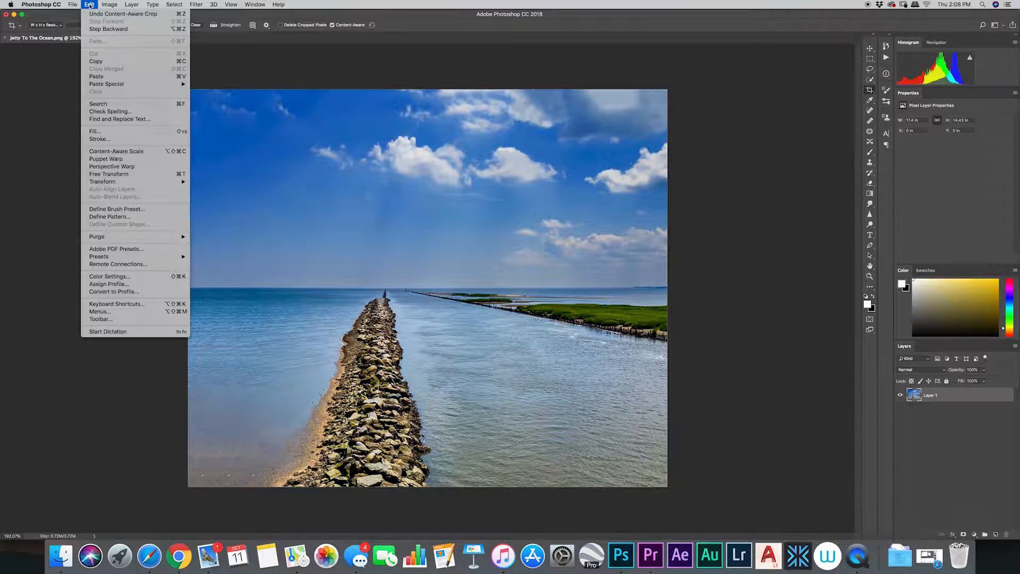
{"action": "left_click", "coordinate": [94, 14]}
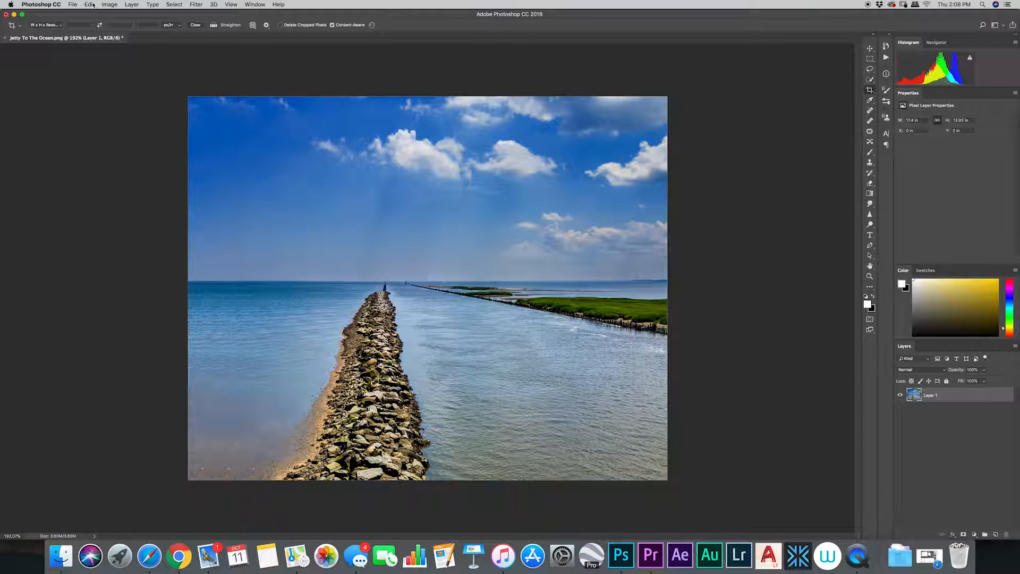
{"action": "left_click", "coordinate": [93, 4]}
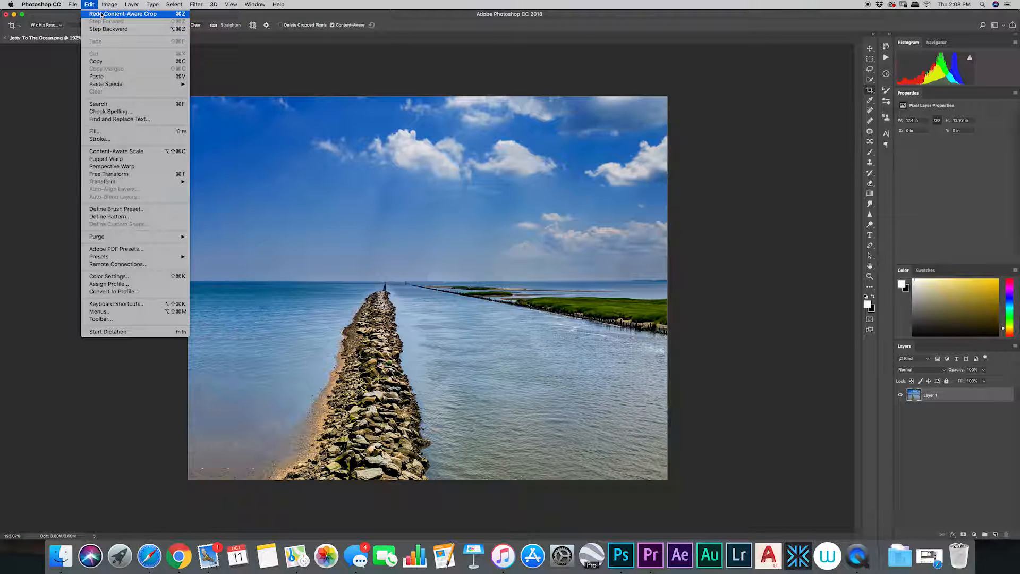
{"action": "left_click", "coordinate": [101, 15]}
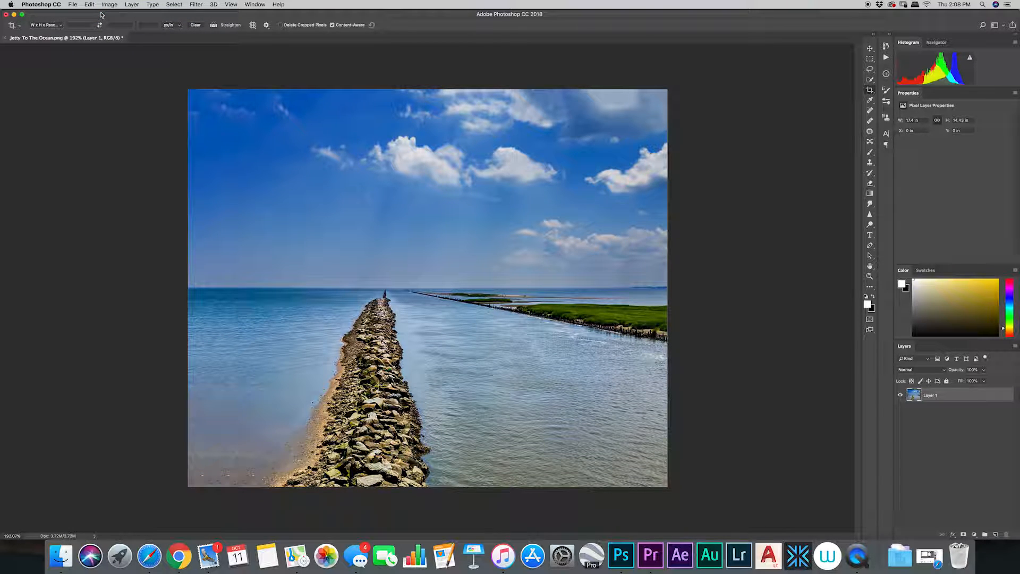
Step backward and then undo that step to compare the top-edge Content-Aware crop once more.
{"action": "left_click", "coordinate": [90, 4]}
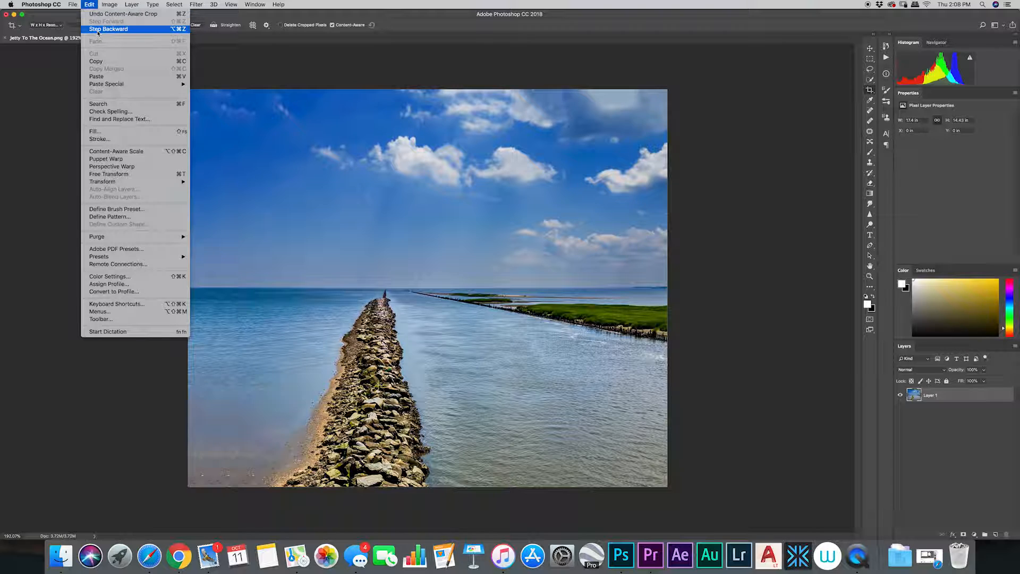
{"action": "left_click", "coordinate": [97, 32]}
{"action": "left_click", "coordinate": [89, 5]}
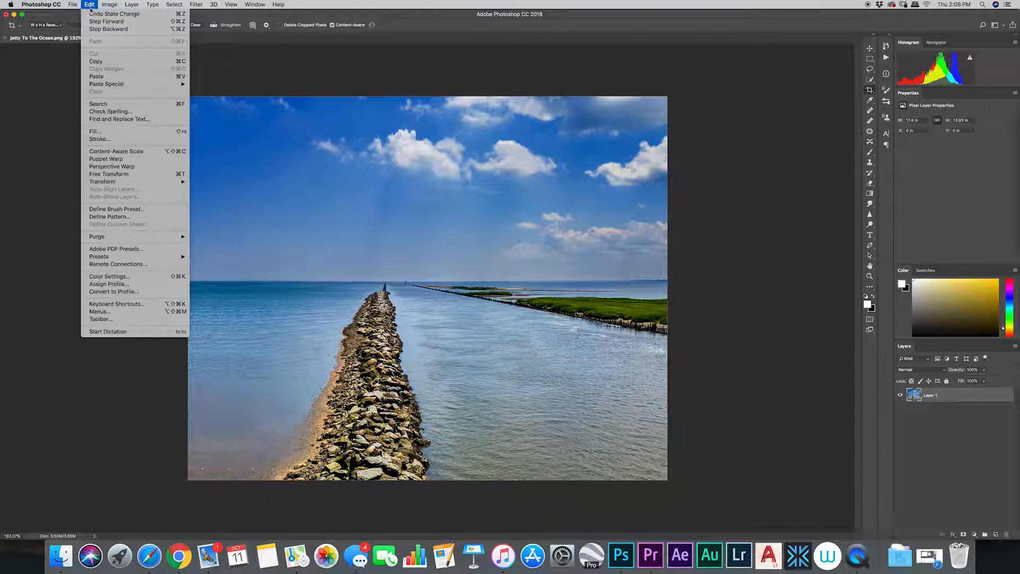
{"action": "left_click", "coordinate": [91, 14]}
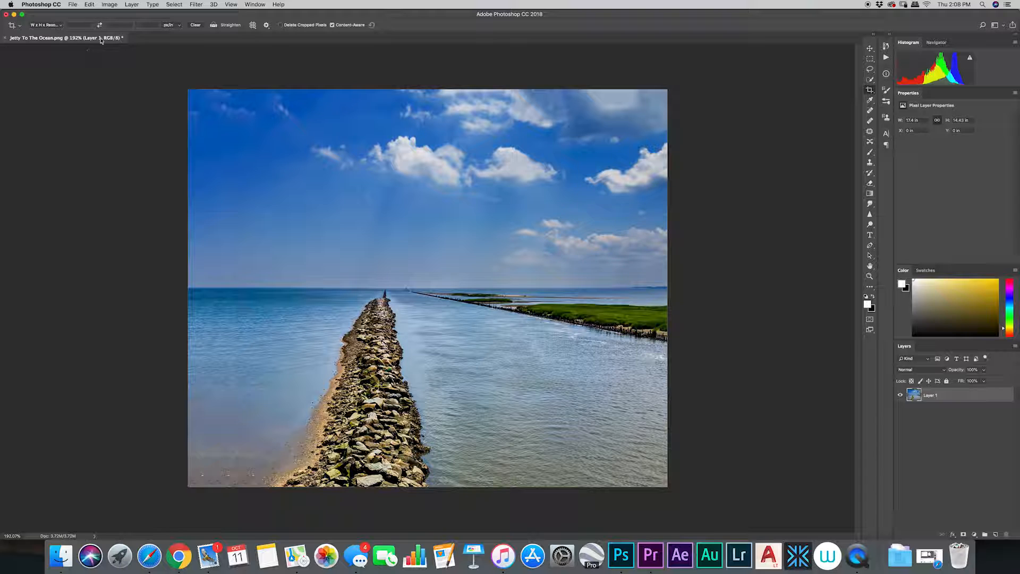
Extend the jetty photo's canvas to the left, to about 21 in wide, with a Content-Aware crop.
{"action": "left_click", "coordinate": [870, 90]}
{"action": "left_click_drag", "start_coordinate": [187, 288], "coordinate": [137, 289]}
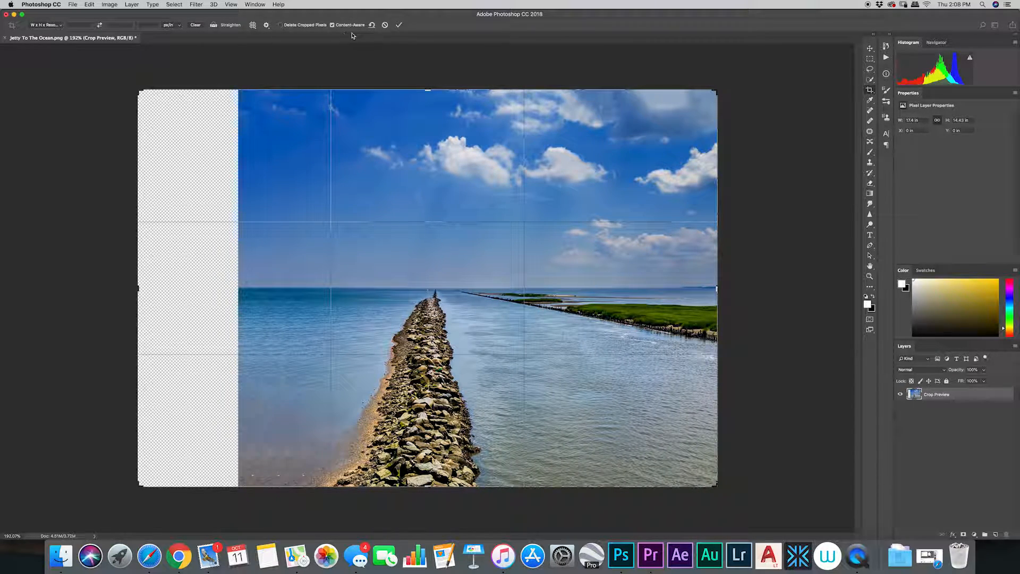
{"action": "left_click", "coordinate": [398, 25]}
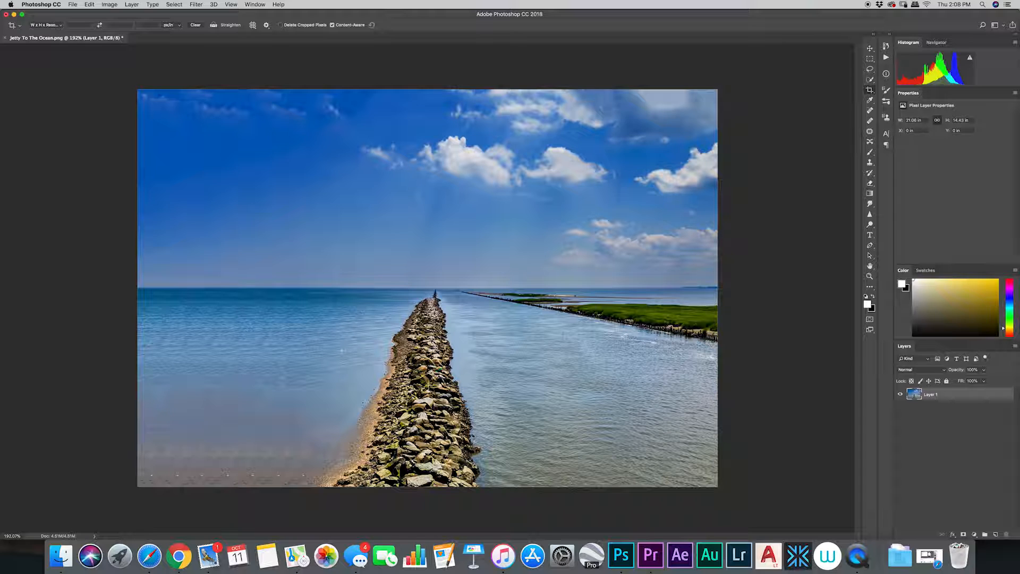
Step backward and forward to compare the left extension, then undo it.
{"action": "left_click", "coordinate": [89, 5]}
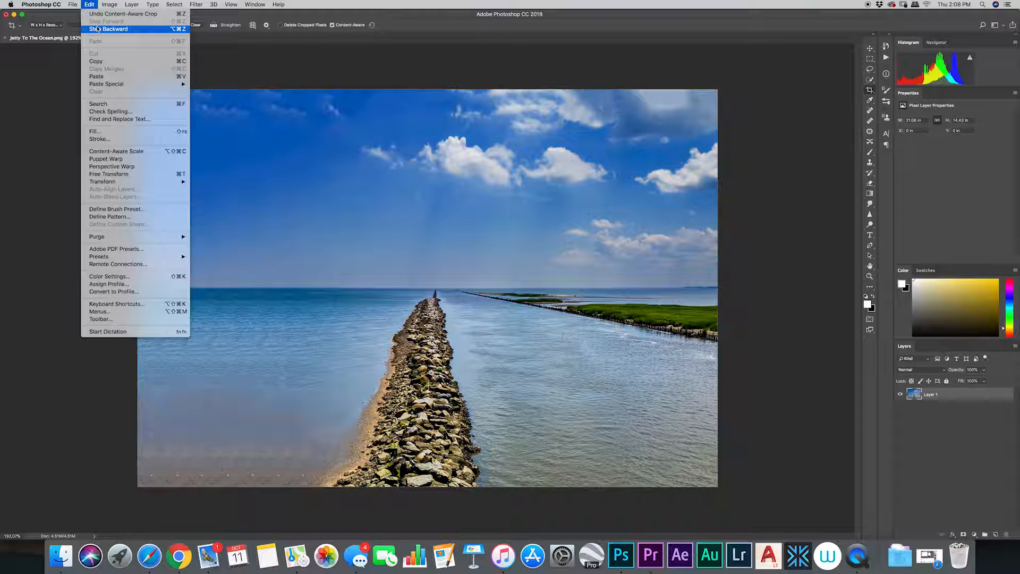
{"action": "left_click", "coordinate": [98, 29]}
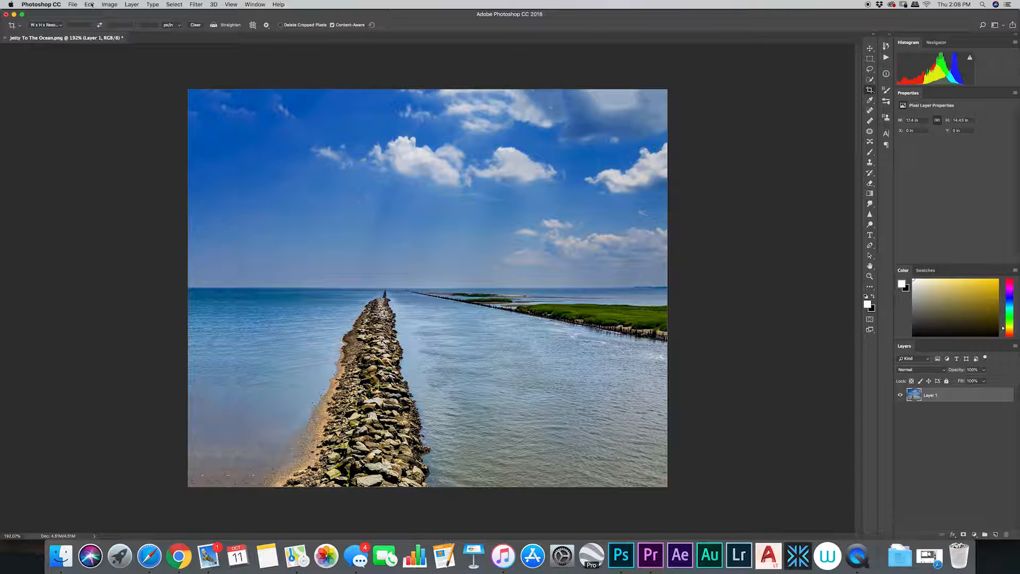
{"action": "left_click", "coordinate": [92, 5]}
{"action": "left_click", "coordinate": [98, 22]}
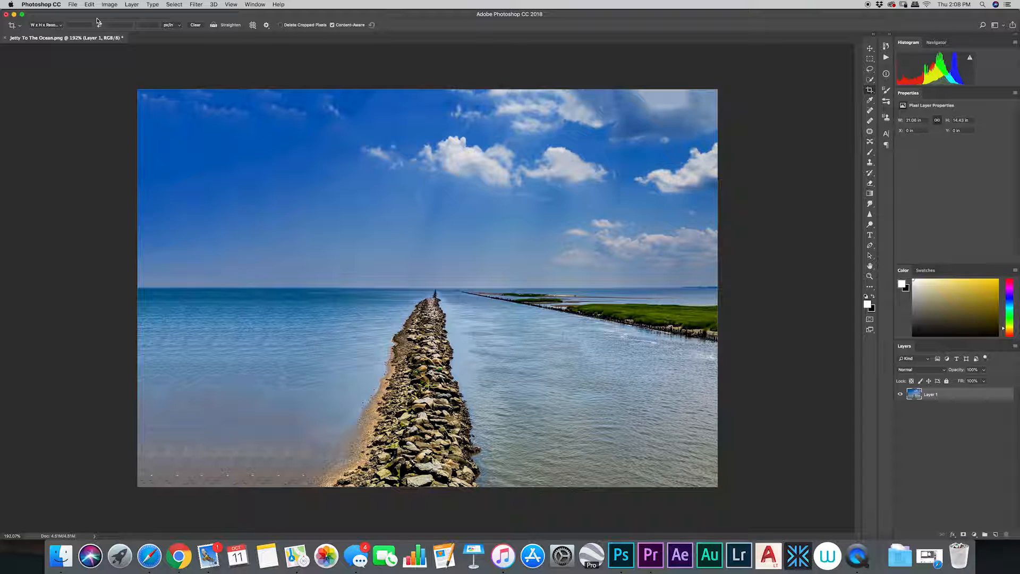
{"action": "key", "text": "super+z"}
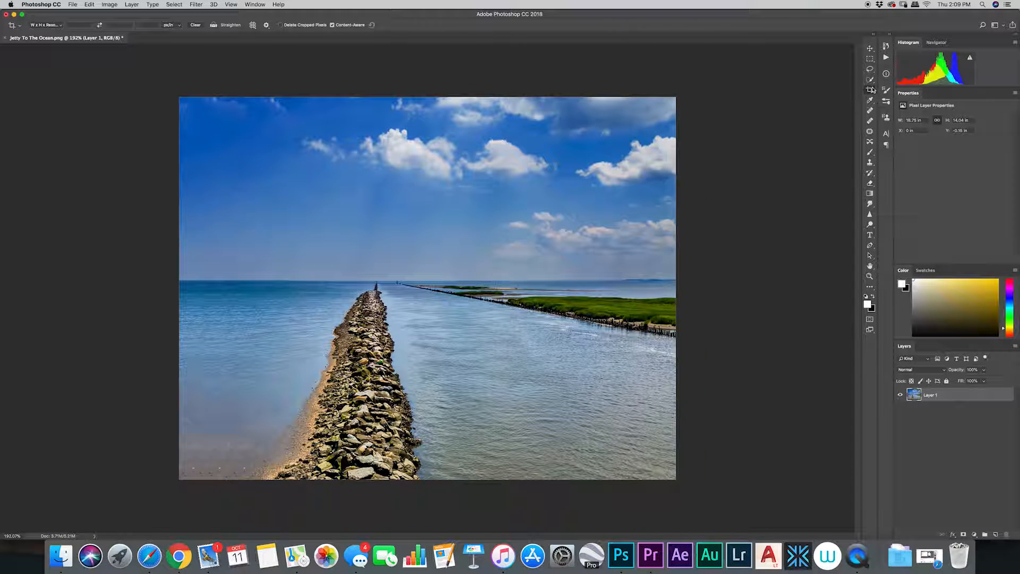
Rotate the crop box slightly around the jetty photo and apply a Content-Aware crop to fill the corners.
{"action": "left_click", "coordinate": [870, 91]}
{"action": "left_click_drag", "start_coordinate": [680, 91], "coordinate": [676, 125]}
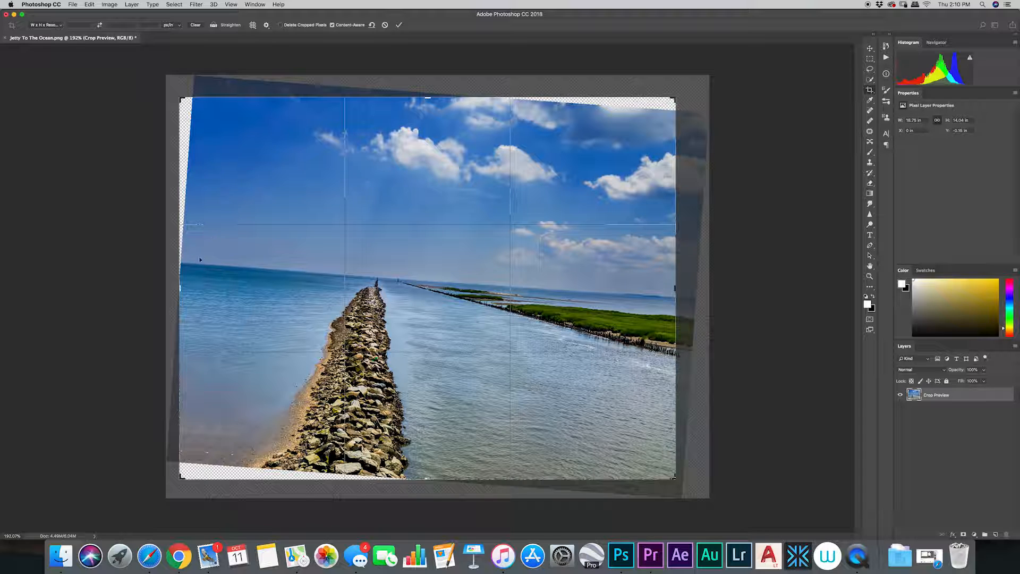
{"action": "left_click", "coordinate": [399, 25]}
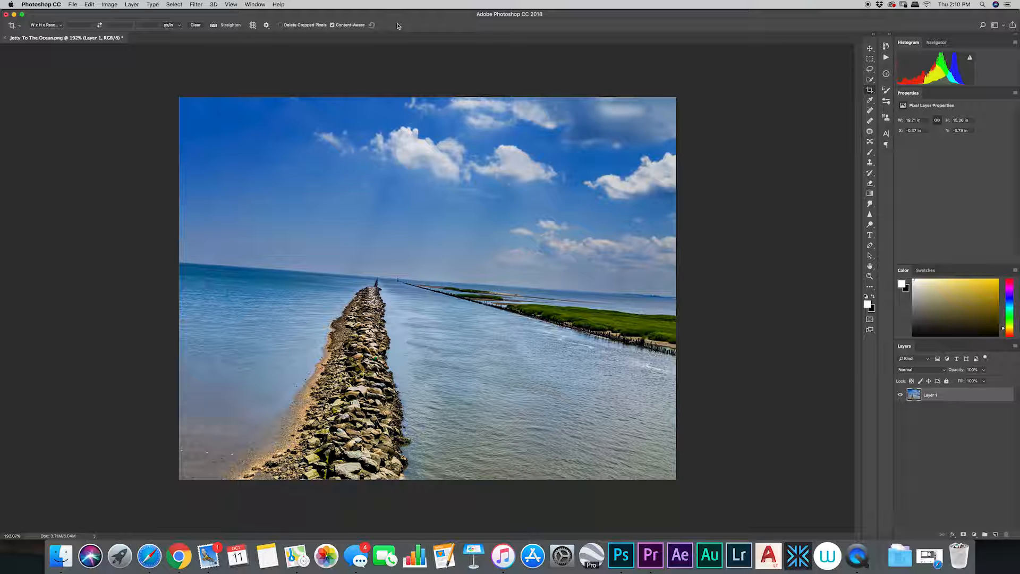
Undo and redo the rotated Content-Aware crop to compare before and after.
{"action": "left_click", "coordinate": [90, 4]}
{"action": "left_click", "coordinate": [98, 14]}
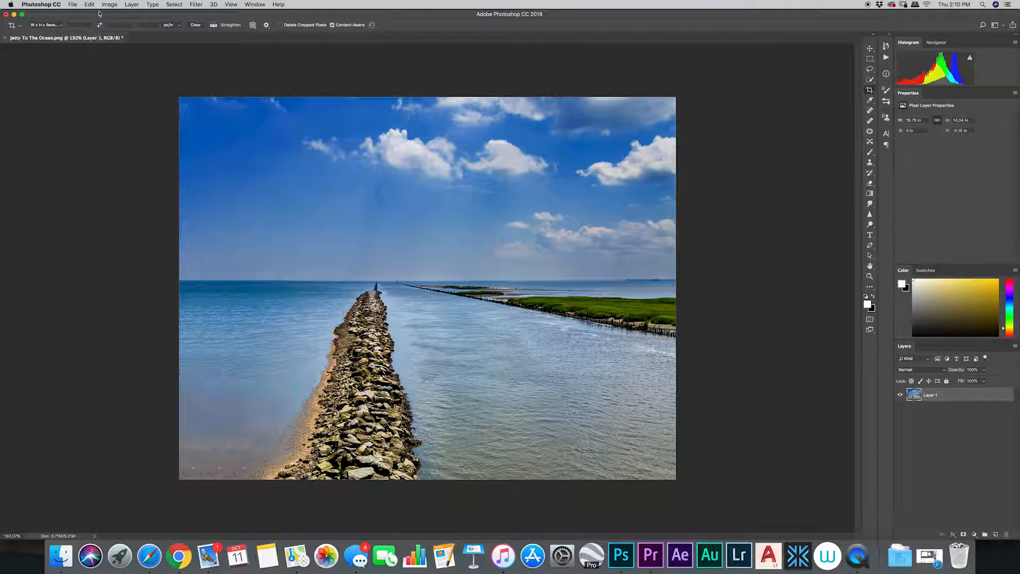
{"action": "left_click", "coordinate": [90, 6]}
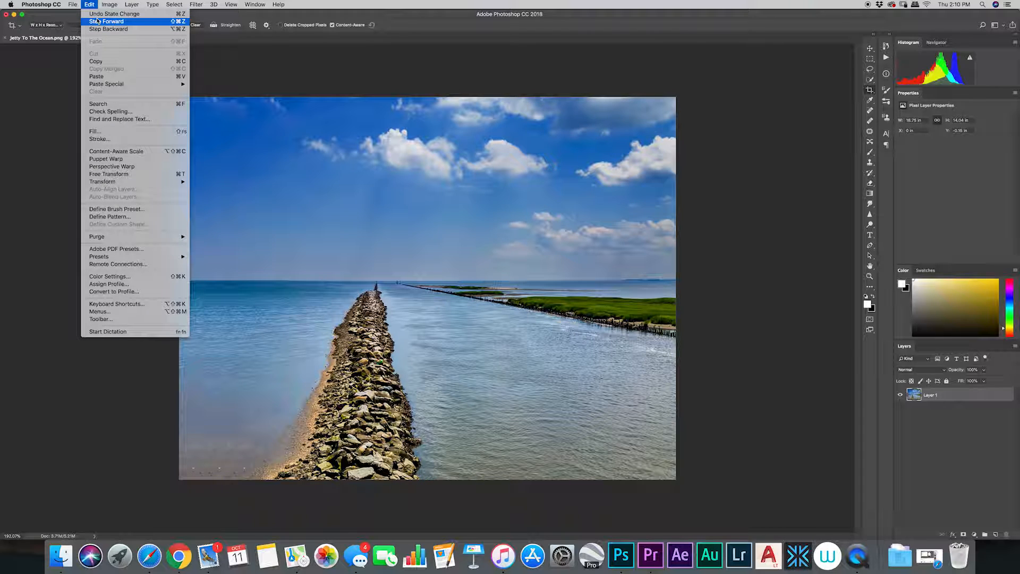
{"action": "left_click", "coordinate": [98, 21]}
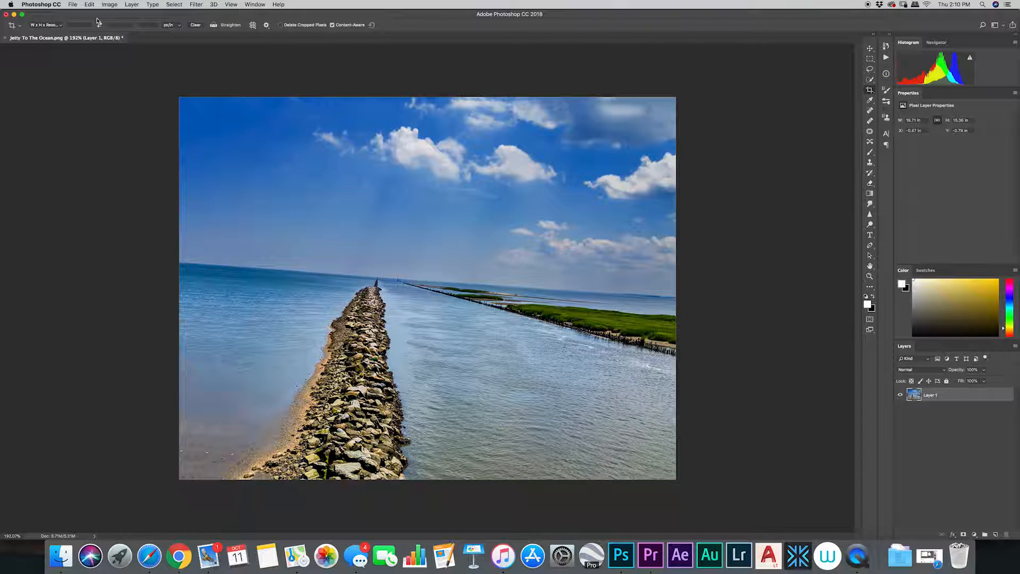